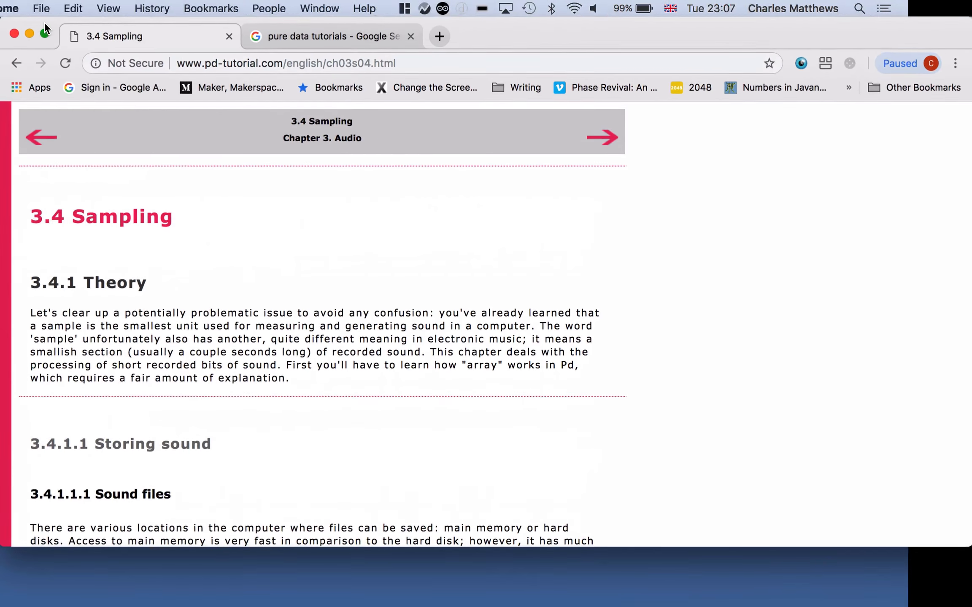
# Examine the pd-tutorial.com page address and read the 3.4 Sampling chapter's Theory and Sound files sections.
pyautogui.click(210, 65)
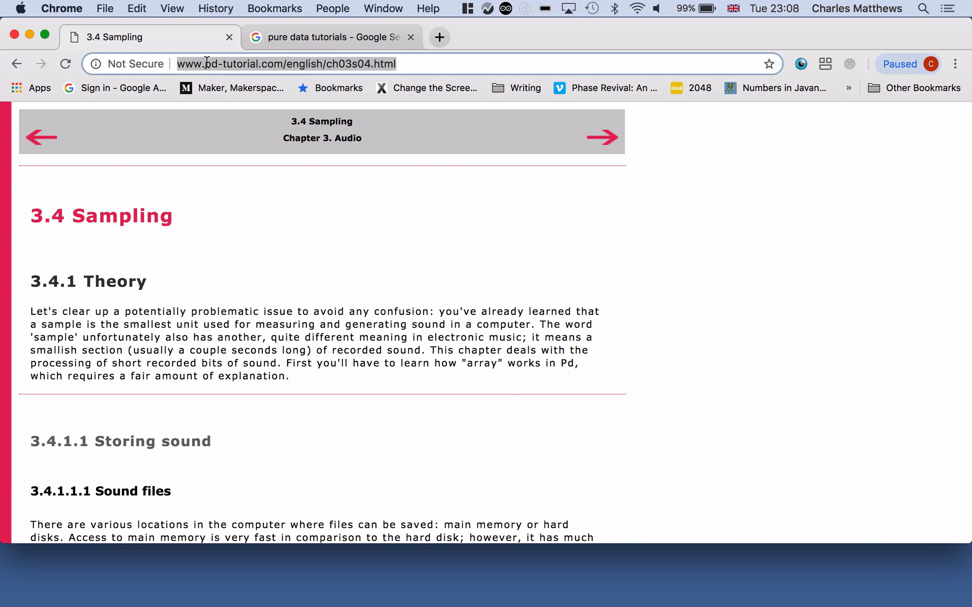
pyautogui.click(205, 65)
pyautogui.moveTo(205, 66); pyautogui.dragTo(277, 67)
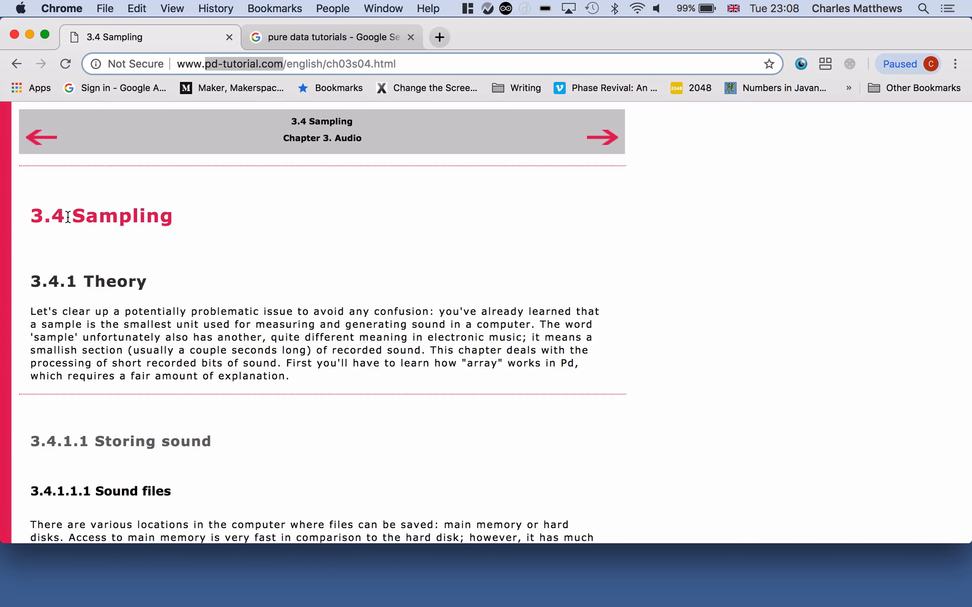
pyautogui.click(129, 242)
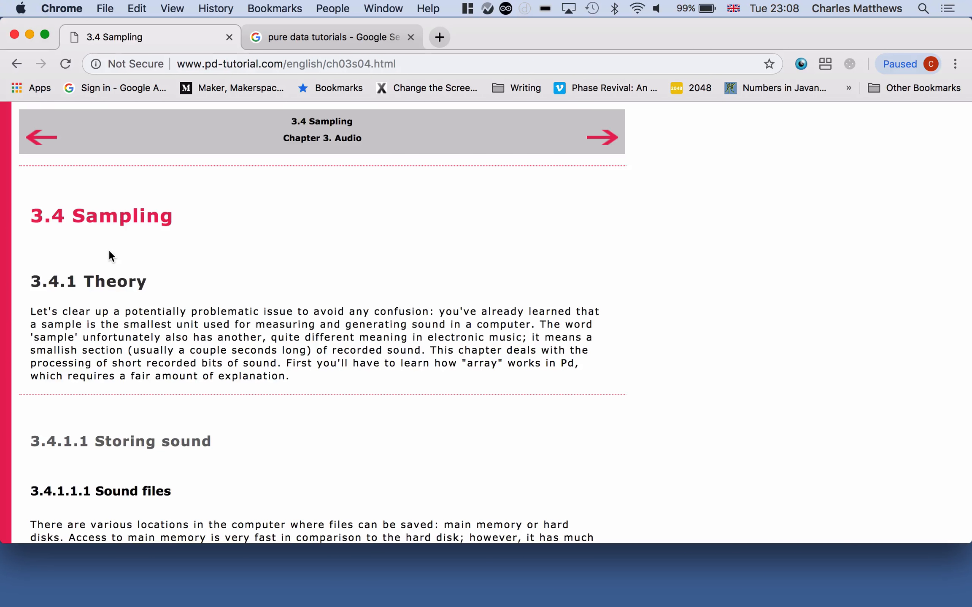
pyautogui.scroll(-1, 111, 256)
pyautogui.scroll(-3, 109, 253)
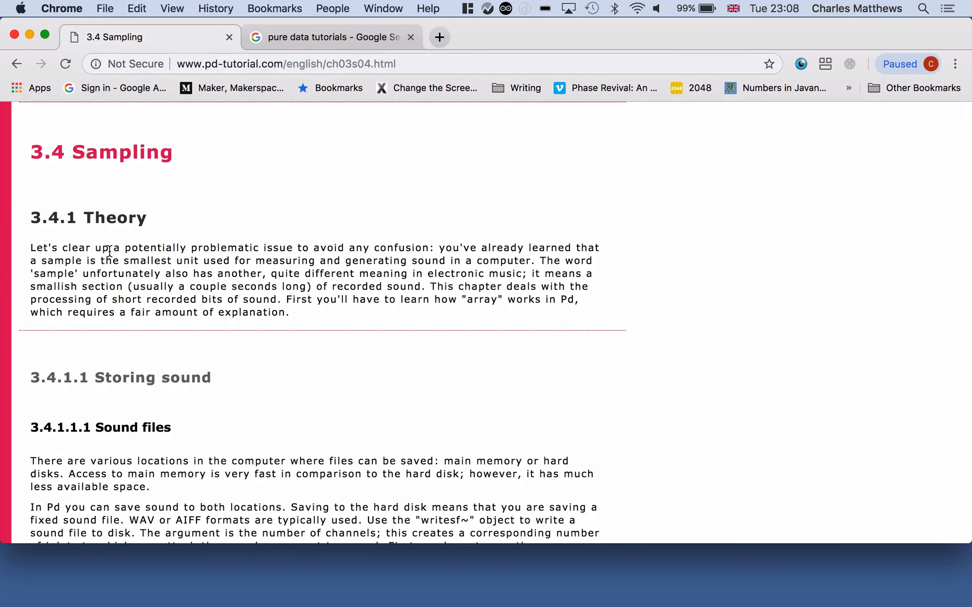
pyautogui.scroll(2, 109, 251)
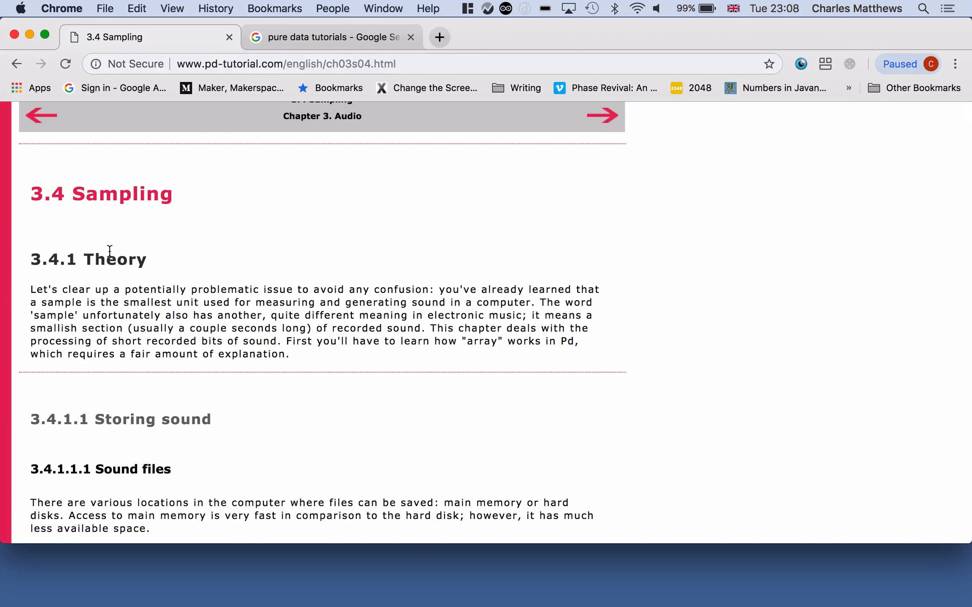
pyautogui.scroll(-5, 110, 251)
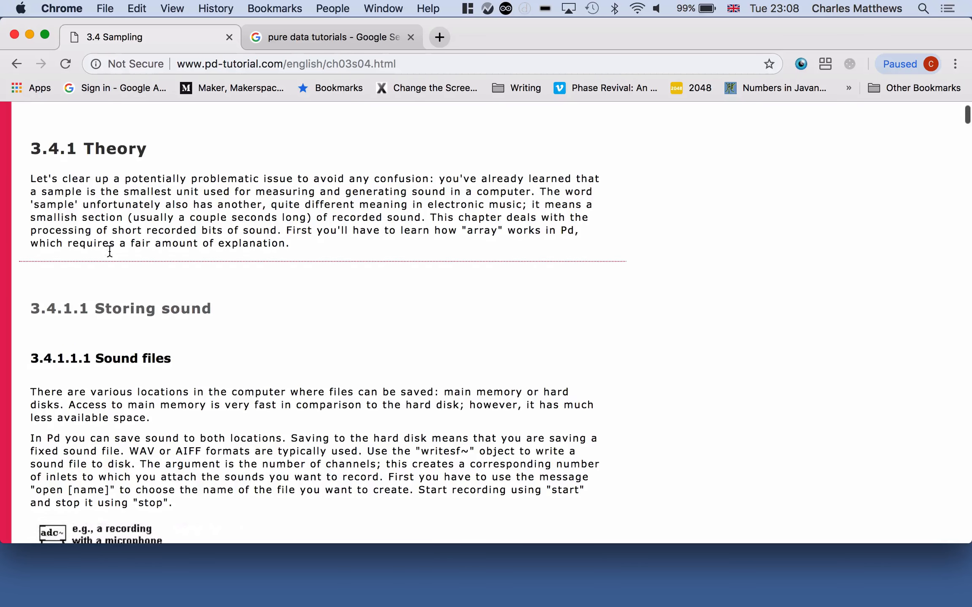
pyautogui.scroll(-10, 110, 255)
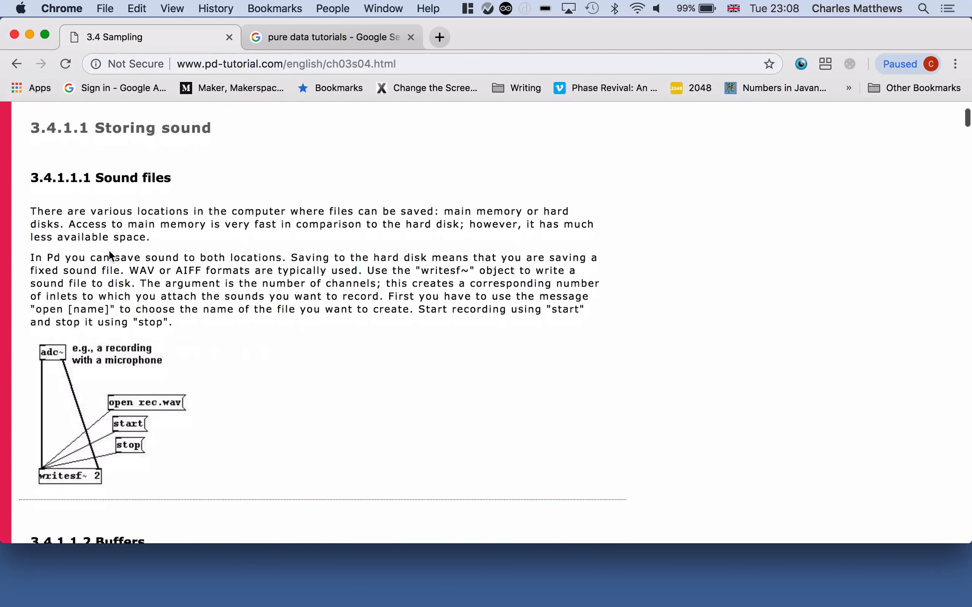
pyautogui.scroll(-8, 109, 255)
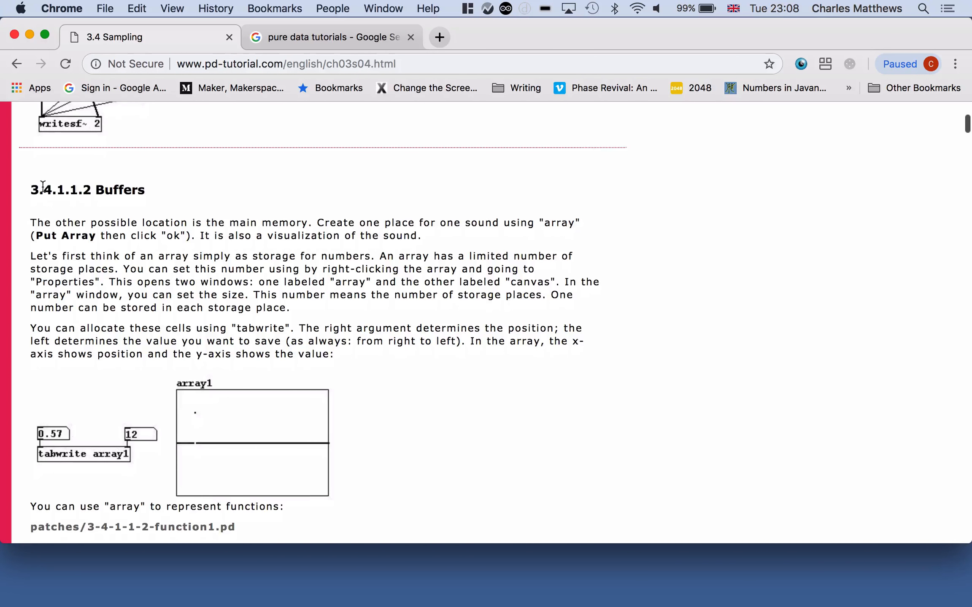
# Read section 3.4.1.1.2 Buffers on storing numbers in an array and writing values with tabwrite.
pyautogui.moveTo(34, 185); pyautogui.dragTo(91, 189)
pyautogui.scroll(20, 119, 152)
pyautogui.scroll(-7, 119, 151)
pyautogui.scroll(-14, 119, 151)
pyautogui.scroll(3, 119, 148)
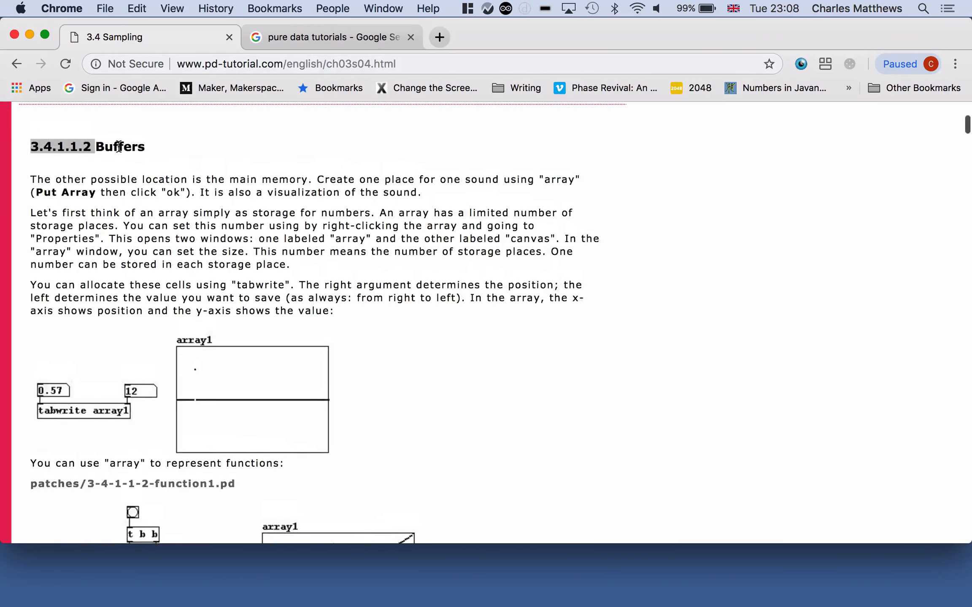
pyautogui.scroll(-3, 183, 299)
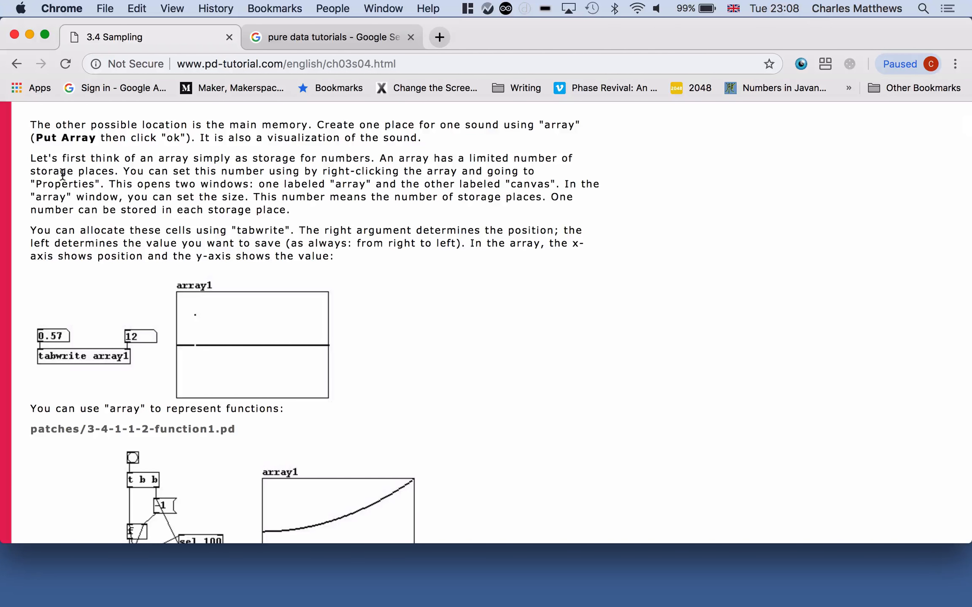
pyautogui.scroll(-4, 120, 337)
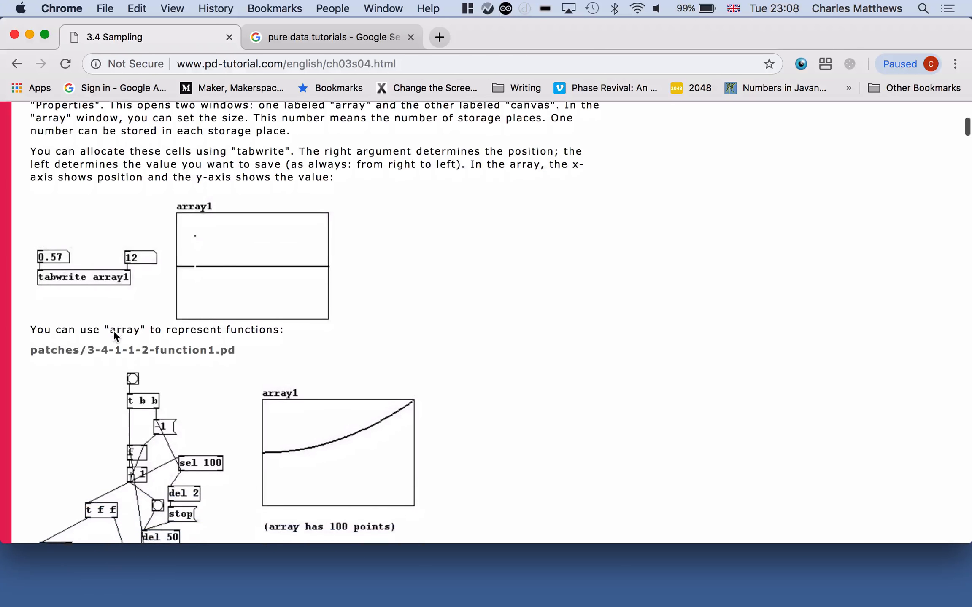
# Examine the tutorial's function-drawing example and the array and canvas Properties settings.
pyautogui.scroll(-7, 114, 335)
pyautogui.scroll(-14, 114, 336)
pyautogui.scroll(-15, 114, 333)
pyautogui.scroll(-8, 114, 336)
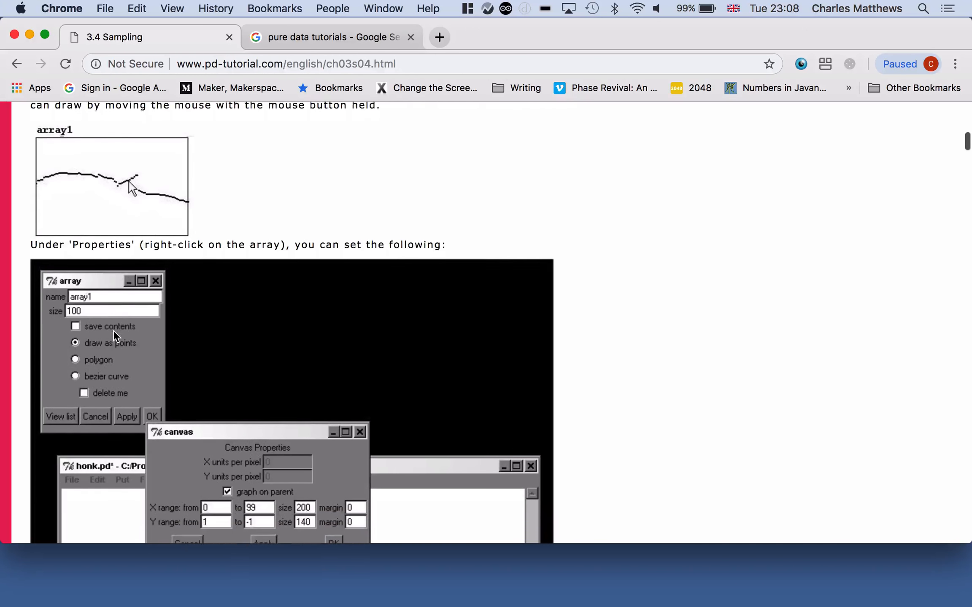
pyautogui.scroll(-13, 114, 331)
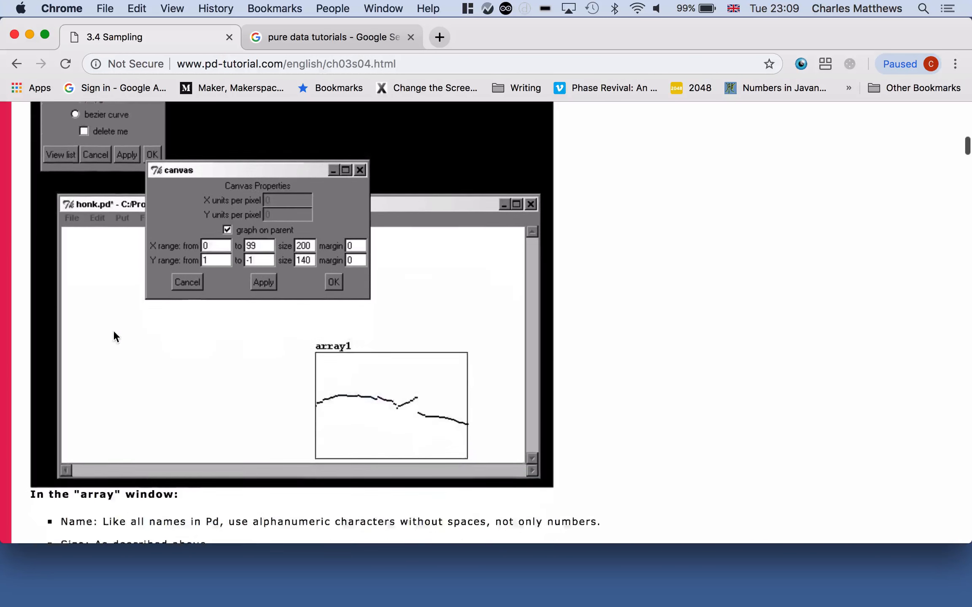
pyautogui.scroll(-10, 114, 336)
pyautogui.scroll(-14, 114, 331)
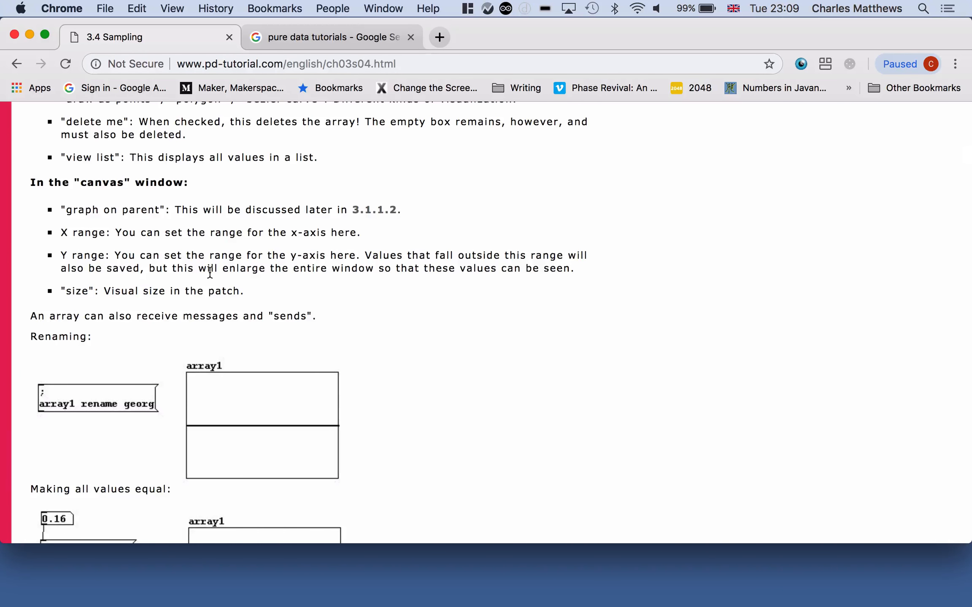
pyautogui.scroll(15, 210, 273)
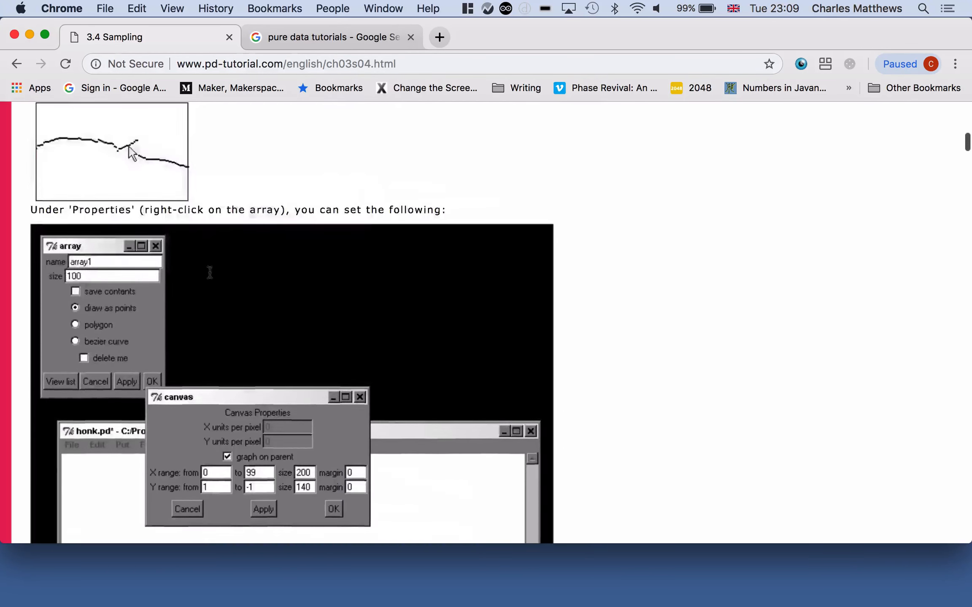
pyautogui.scroll(20, 210, 272)
pyautogui.scroll(-20, 181, 306)
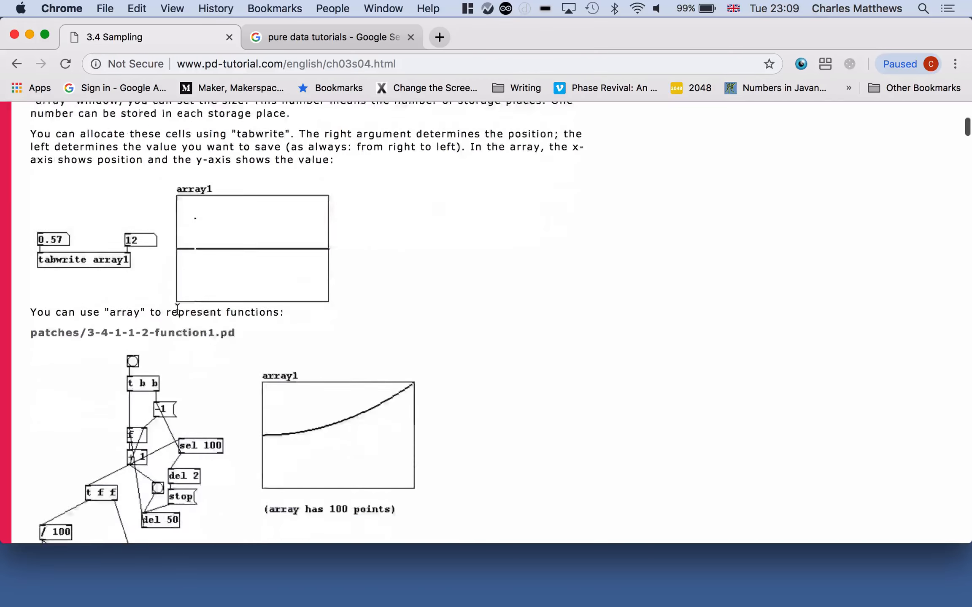
pyautogui.scroll(-20, 177, 310)
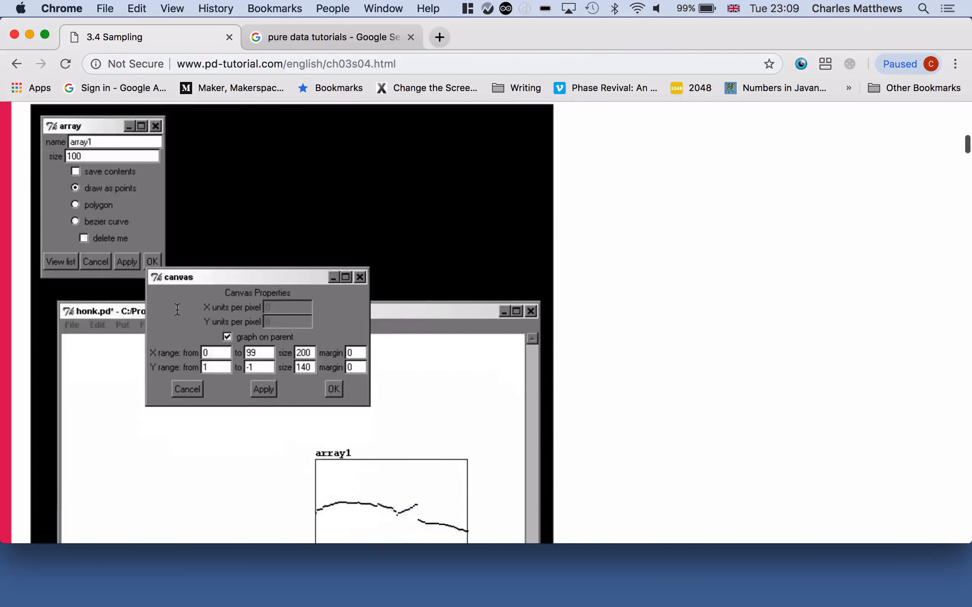
# Review the array message examples for renaming, constant values, resizing, printing, reading and writing text files, ticks and labels.
pyautogui.scroll(-10, 177, 310)
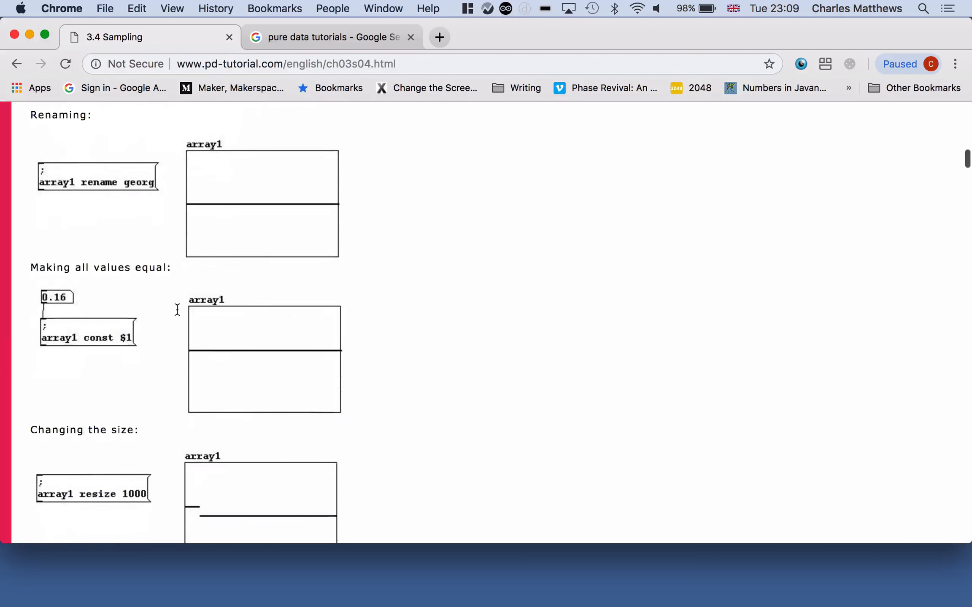
pyautogui.scroll(-4, 186, 328)
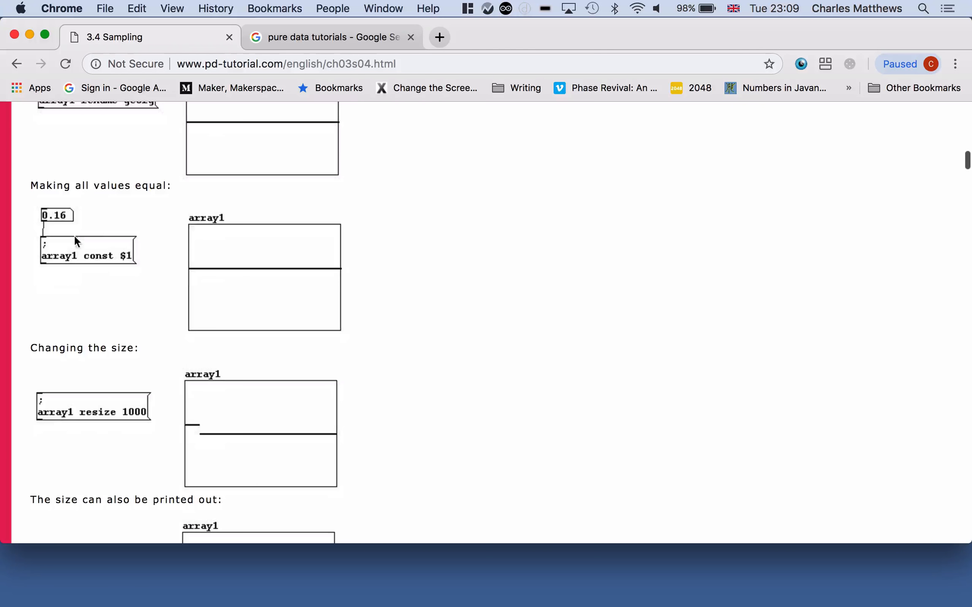
pyautogui.scroll(-10, 130, 316)
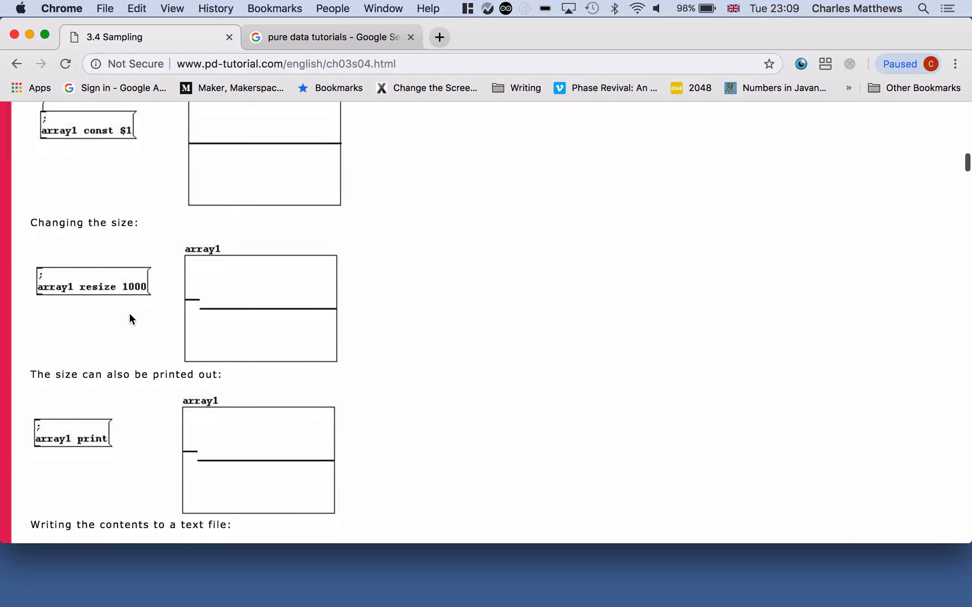
pyautogui.scroll(-20, 129, 317)
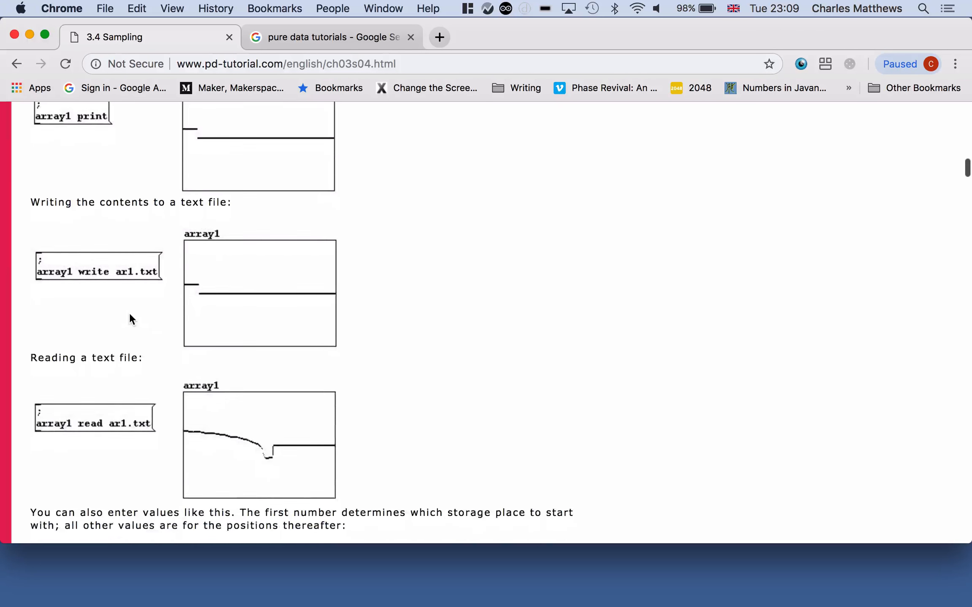
pyautogui.scroll(-20, 130, 314)
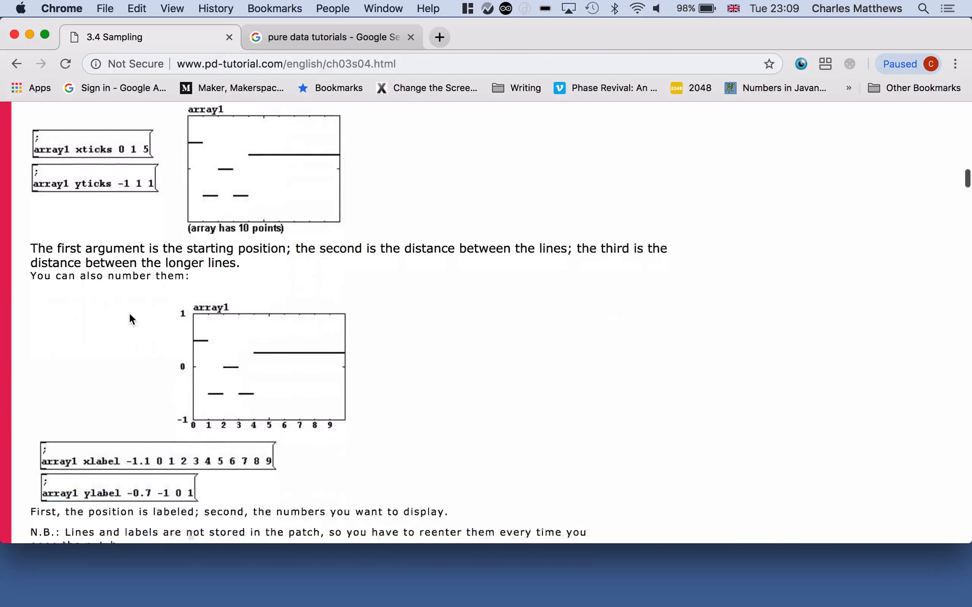
pyautogui.scroll(-3, 130, 313)
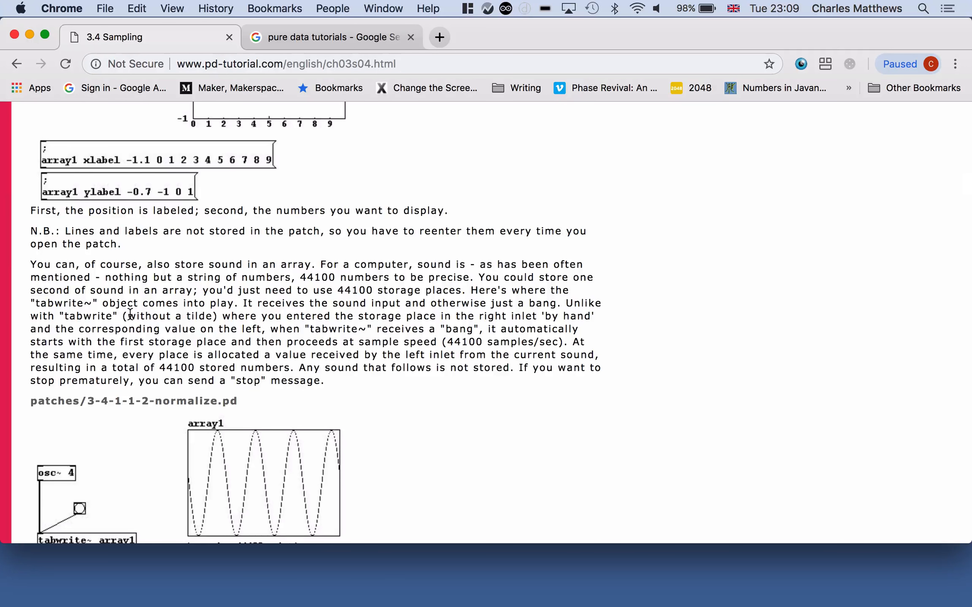
pyautogui.scroll(13, 129, 314)
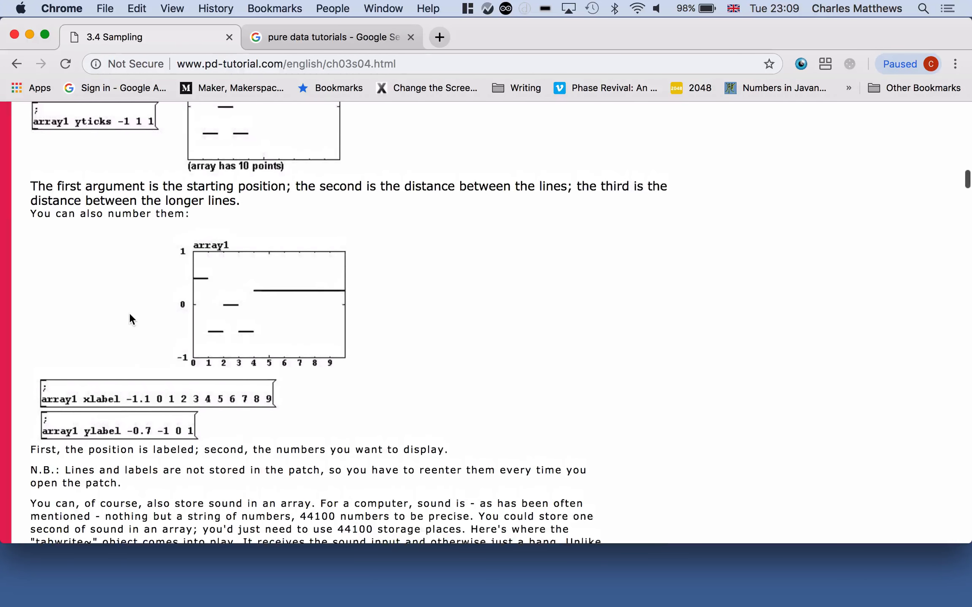
pyautogui.scroll(3, 130, 319)
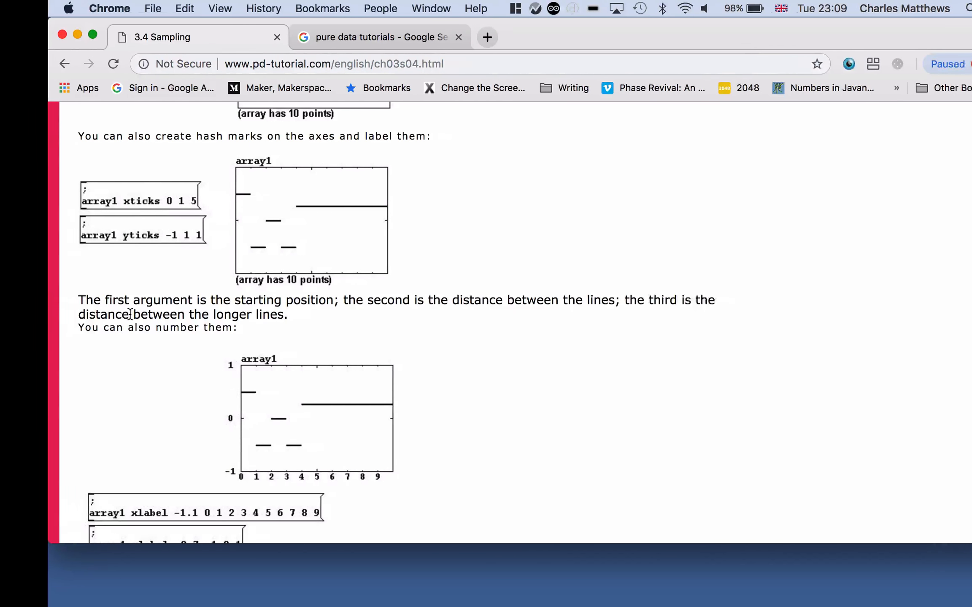
# Switch to Pd, move its console window clear of the patch area and create a new empty patch.
pyautogui.hotkey('ctrl', 'Right')
pyautogui.hotkey('ctrl', 'Left')
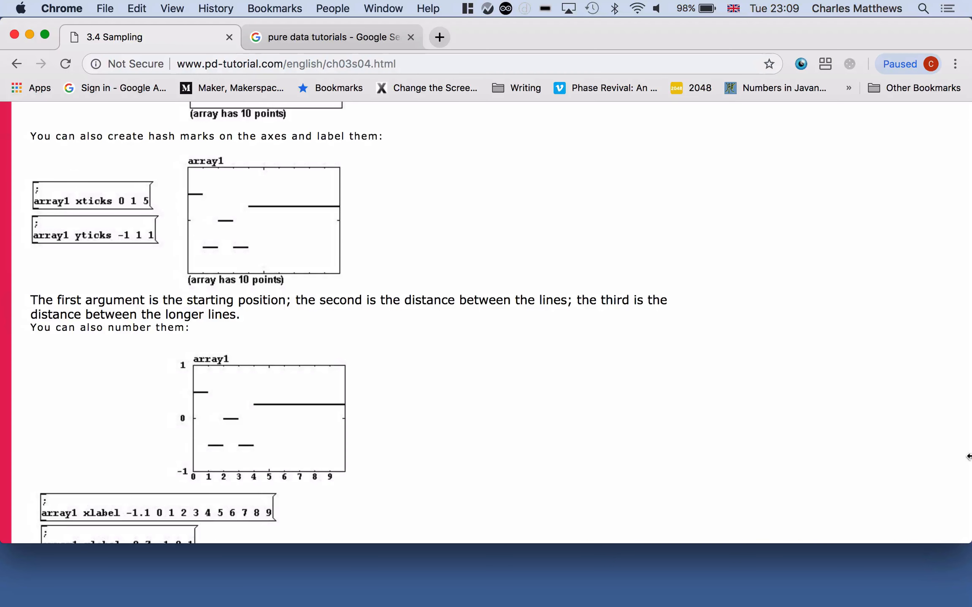
pyautogui.press('super+Tab')
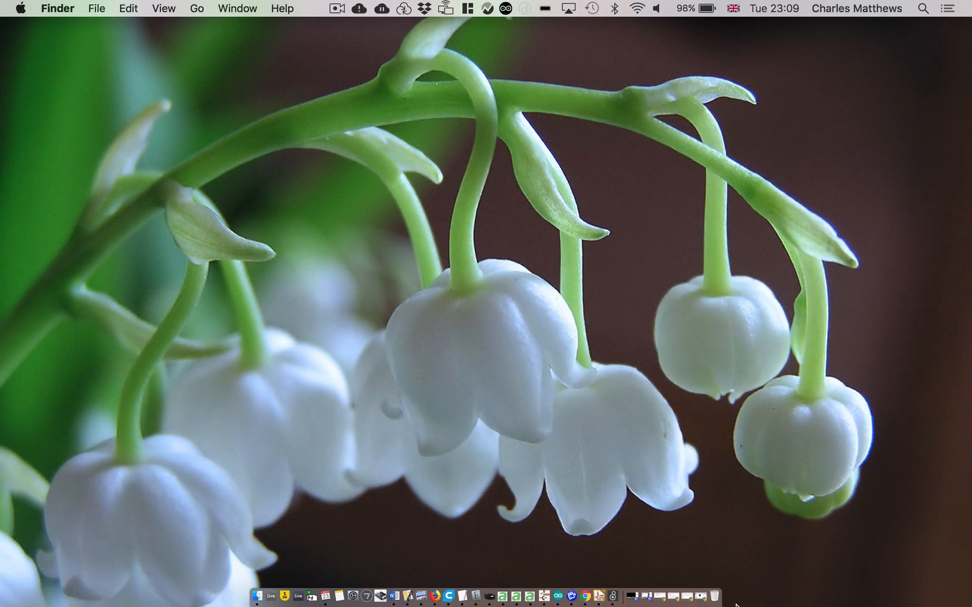
pyautogui.click(314, 600)
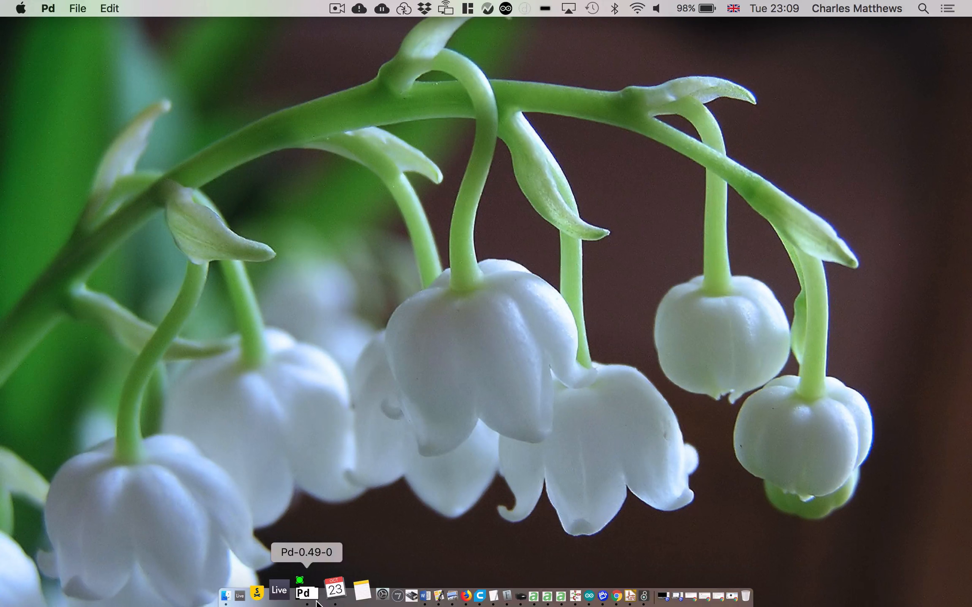
pyautogui.moveTo(192, 46); pyautogui.dragTo(676, 71)
pyautogui.click(81, 6)
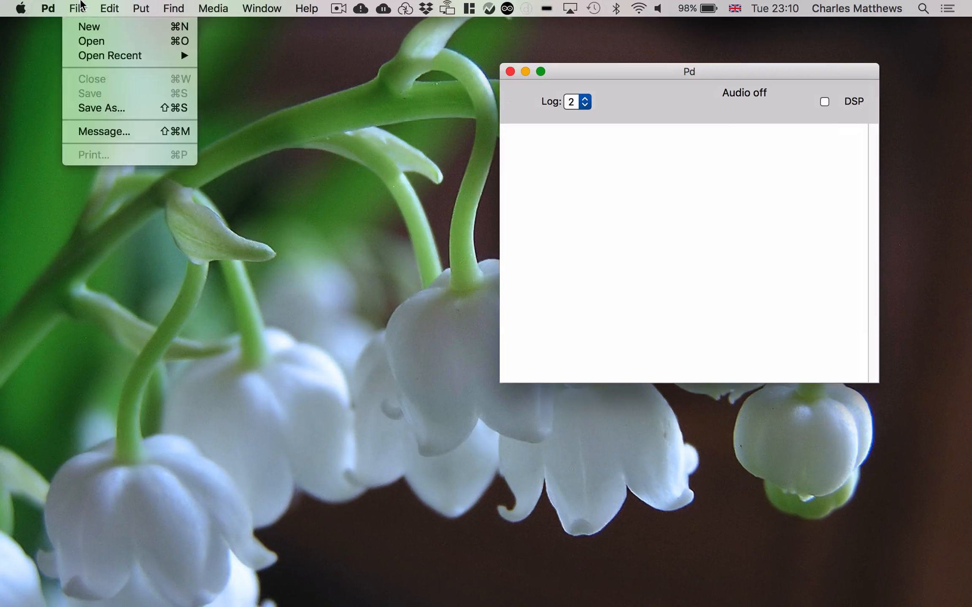
pyautogui.click(89, 27)
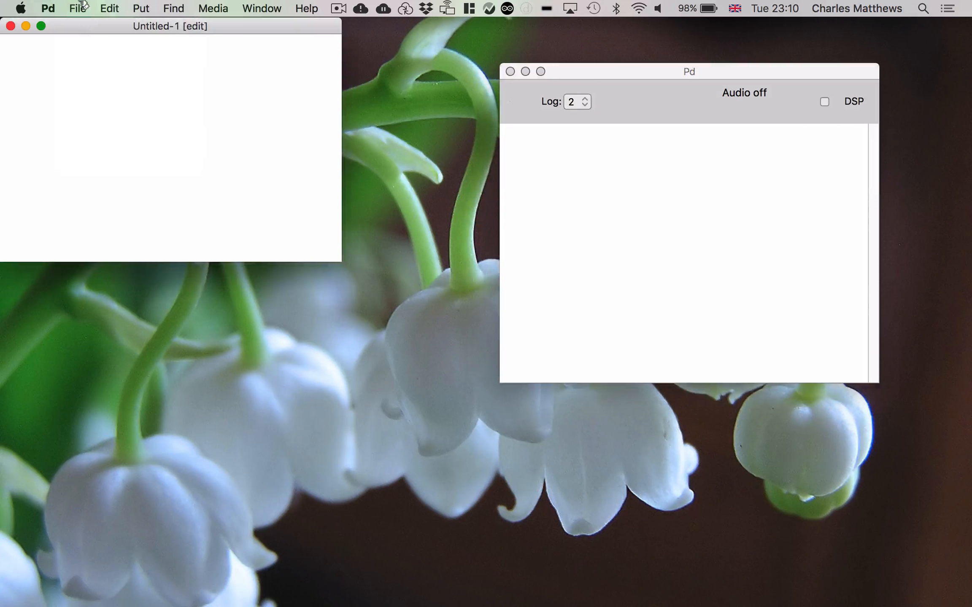
# Save the new patch as array-exploration.pd in the _mdx2018 folder.
pyautogui.click(82, 6)
pyautogui.click(99, 106)
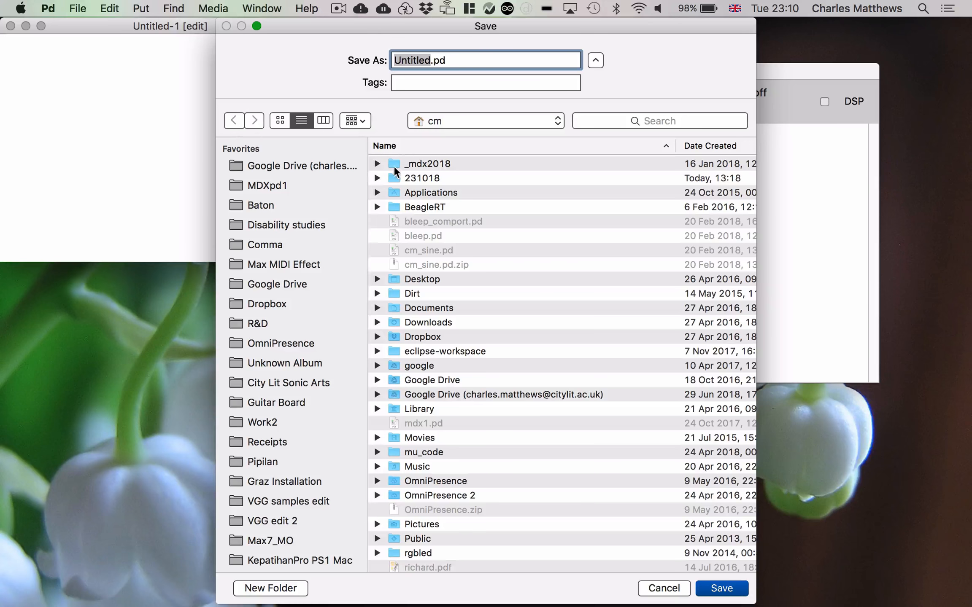
pyautogui.doubleClick(415, 164)
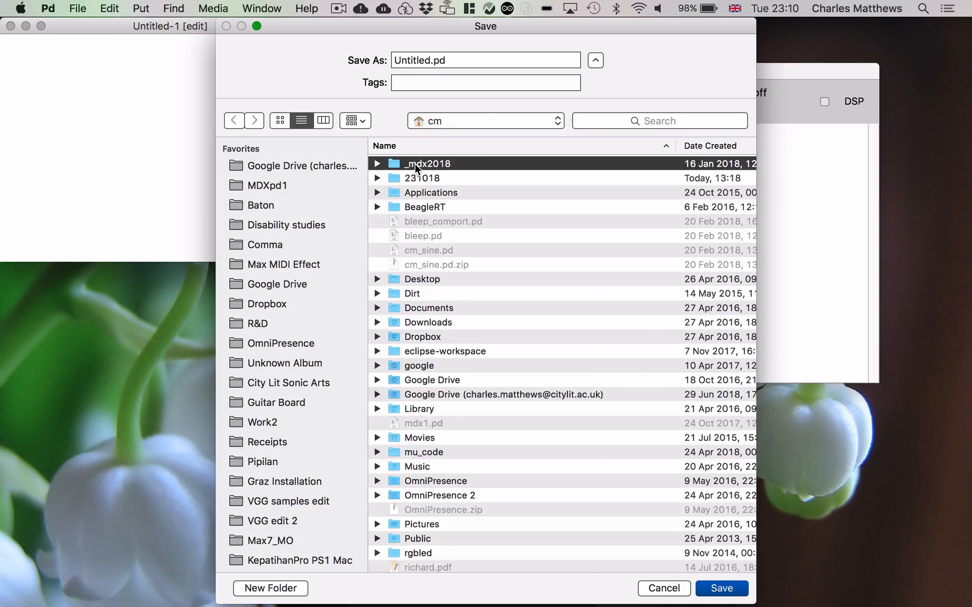
pyautogui.doubleClick(430, 60)
pyautogui.write('array')
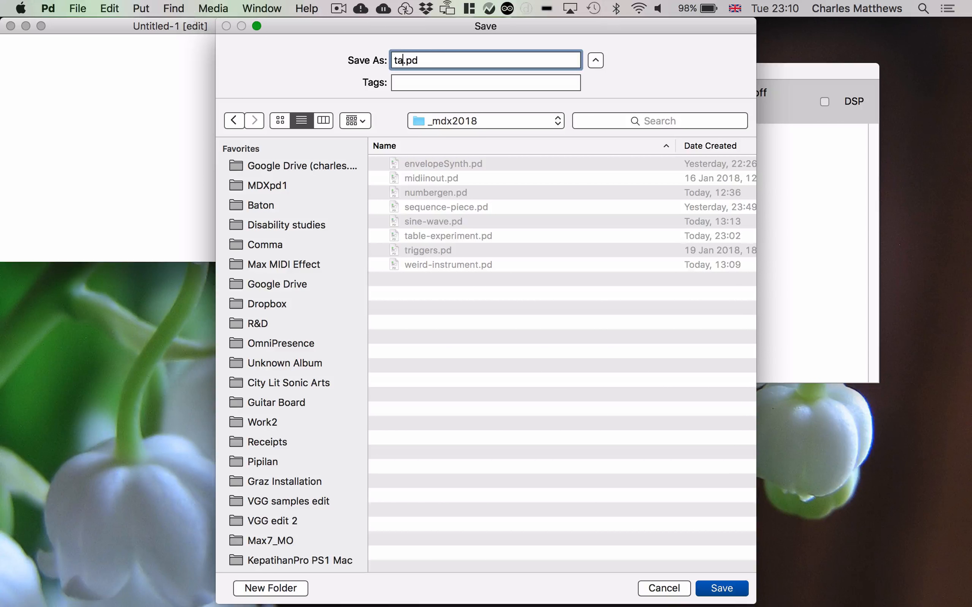
pyautogui.write('0')
pyautogui.press('BackSpace')
pyautogui.write('-exploration')
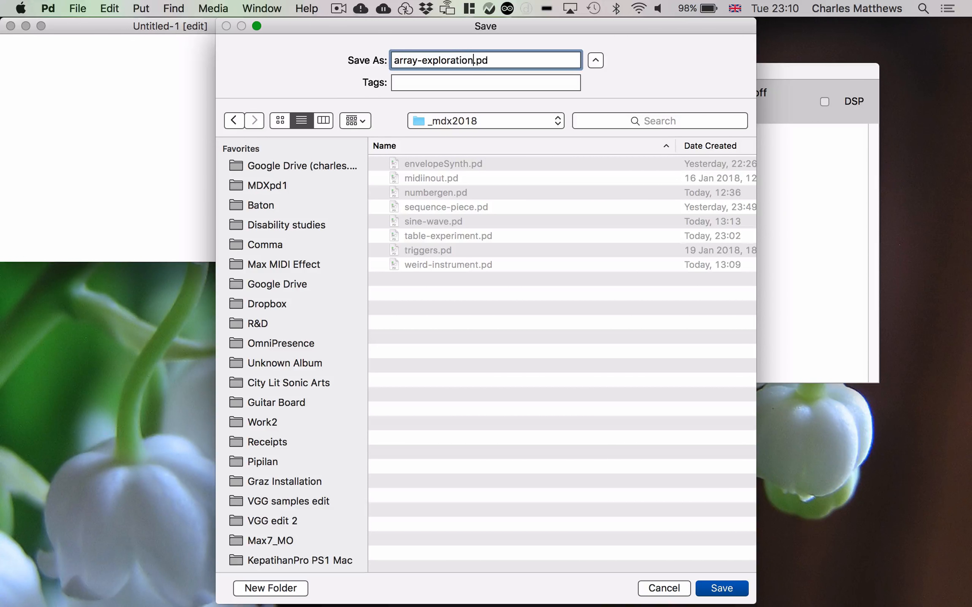
pyautogui.press('Return')
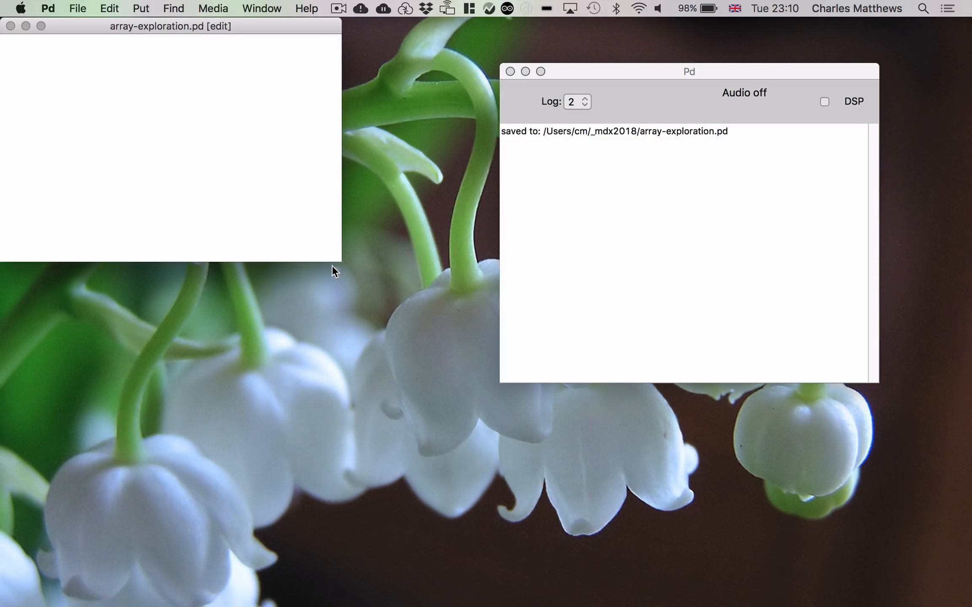
# Enlarge the array-exploration.pd patch window and place it beside the Pd console, just below the menu bar.
pyautogui.moveTo(342, 262); pyautogui.dragTo(482, 470)
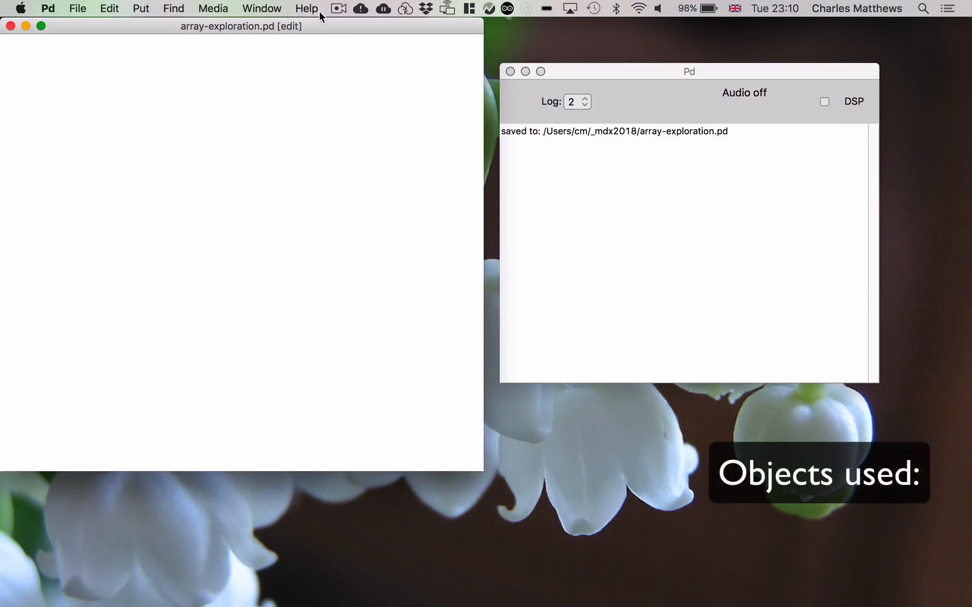
pyautogui.moveTo(304, 30); pyautogui.dragTo(308, 54)
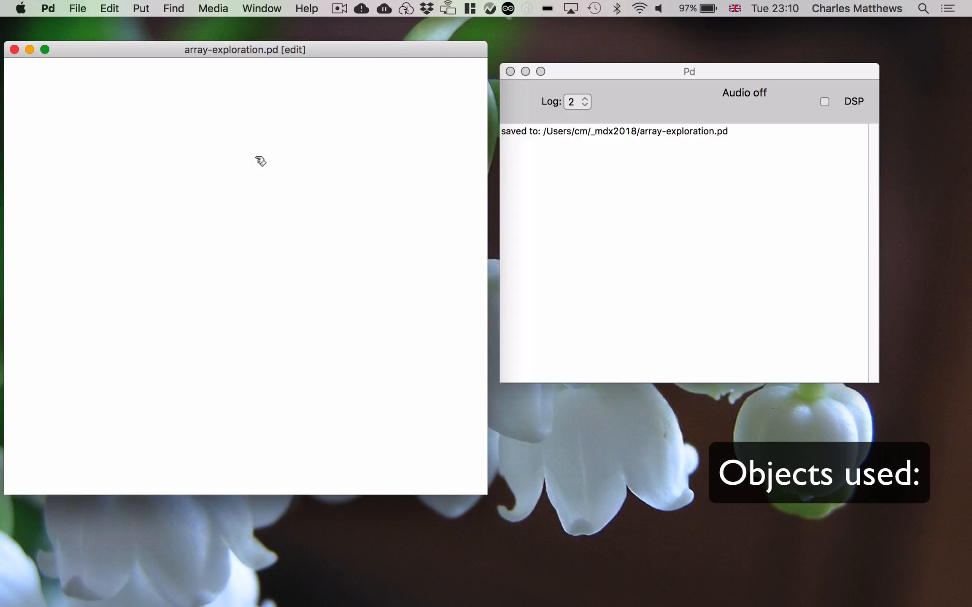
# Add an array named sequence with size 8, drawn as points in a new graph, and move it to an open area of the patch.
pyautogui.click(146, 7)
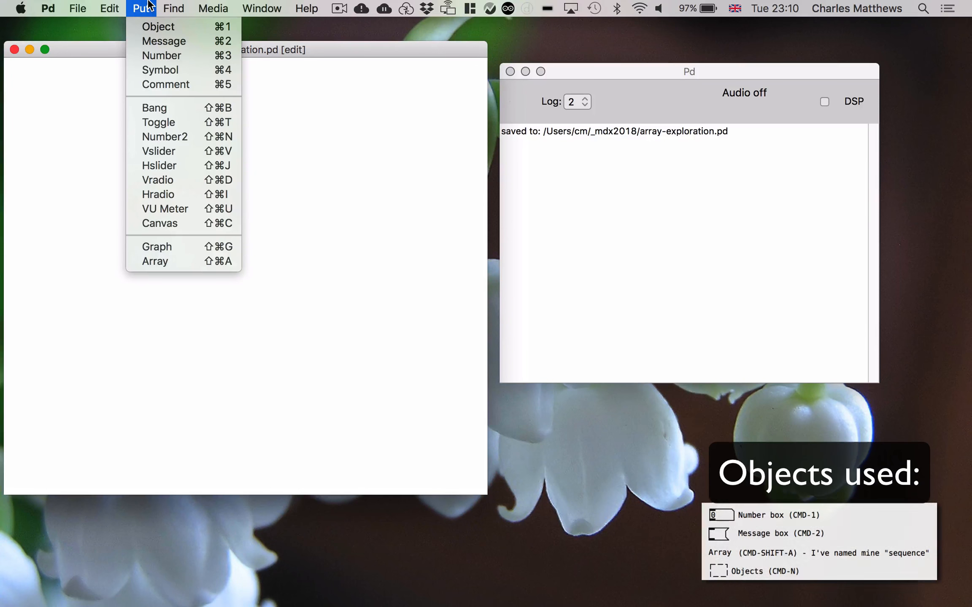
pyautogui.click(188, 264)
pyautogui.moveTo(206, 174); pyautogui.dragTo(111, 93)
pyautogui.click(291, 173)
pyautogui.write('sequence')
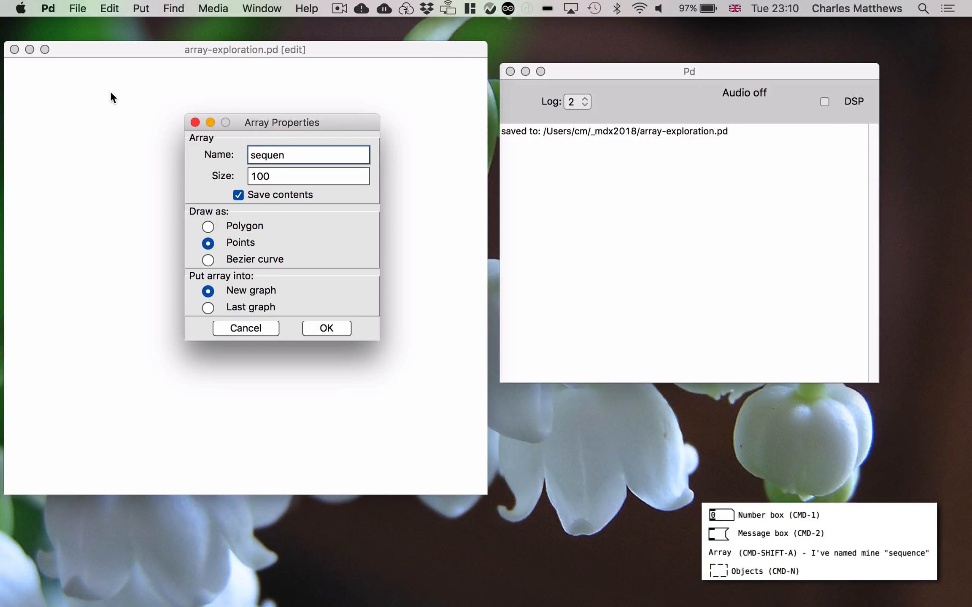
pyautogui.click(269, 176)
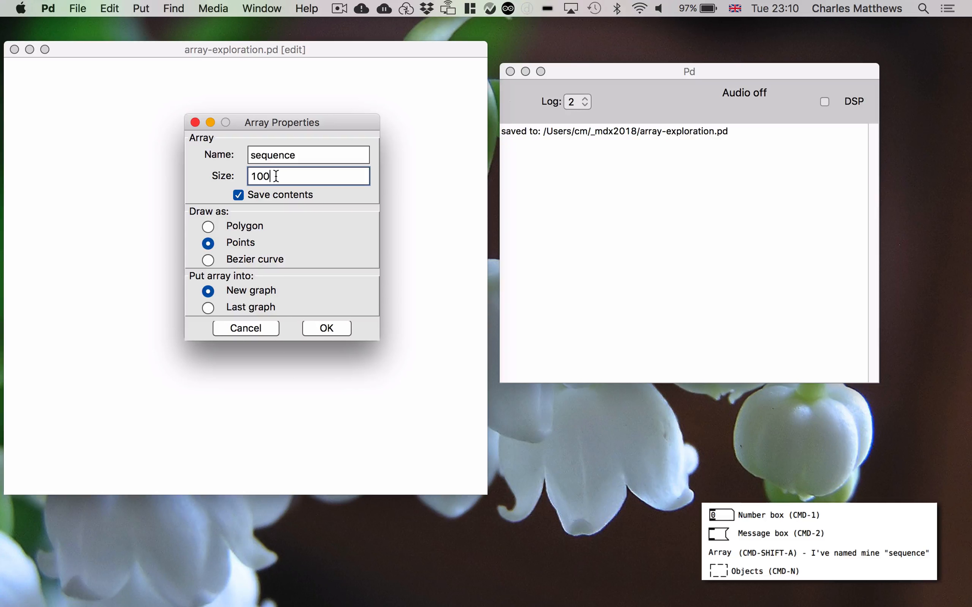
pyautogui.moveTo(274, 176); pyautogui.dragTo(213, 175)
pyautogui.write('8')
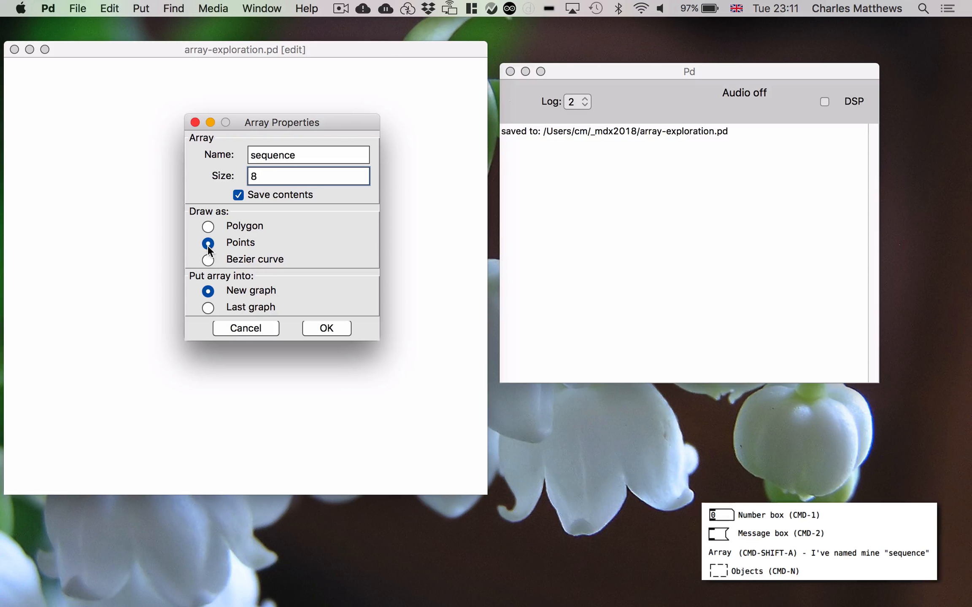
pyautogui.click(336, 331)
pyautogui.moveTo(206, 160); pyautogui.dragTo(380, 253)
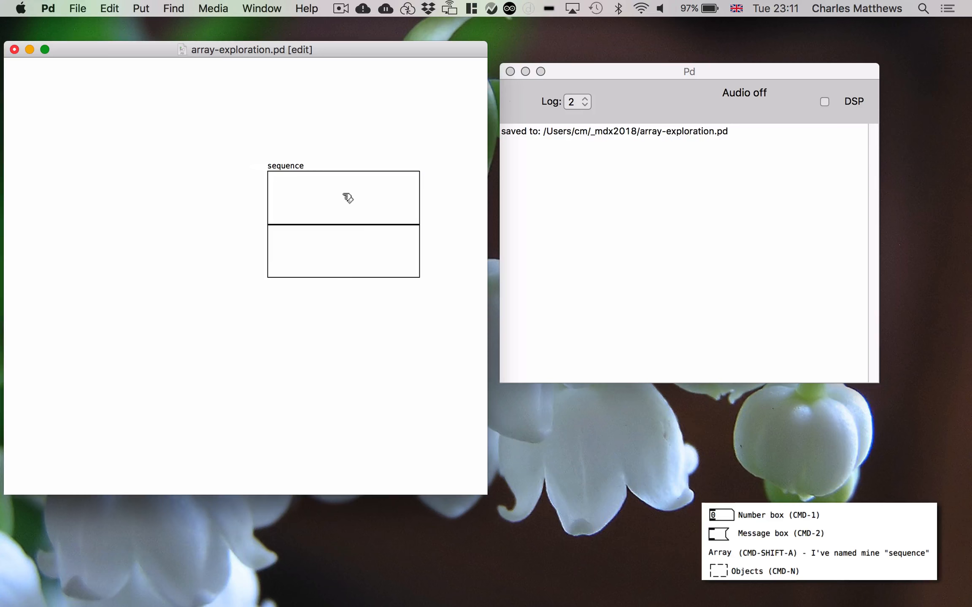
# Leave edit mode, draw varied heights freehand across the sequence array's eight points, and return to edit mode.
pyautogui.press('super+e')
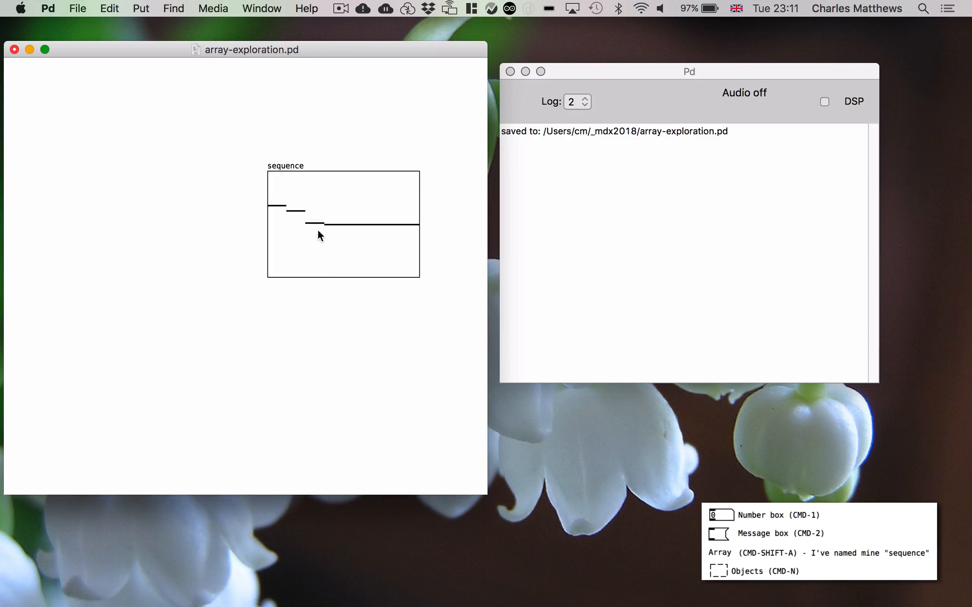
pyautogui.moveTo(319, 236)
pyautogui.mouseDown()
pyautogui.moveTo(390, 225)
pyautogui.moveTo(336, 230)
pyautogui.moveTo(254, 201)
pyautogui.moveTo(389, 271)
pyautogui.moveTo(393, 230)
pyautogui.moveTo(290, 222)
pyautogui.moveTo(375, 234)
pyautogui.moveTo(405, 196)
pyautogui.moveTo(313, 217)
pyautogui.mouseUp()
pyautogui.moveTo(293, 239)
pyautogui.mouseDown()
pyautogui.moveTo(376, 239)
pyautogui.moveTo(404, 208)
pyautogui.moveTo(391, 231)
pyautogui.mouseUp()
pyautogui.press('super+e')
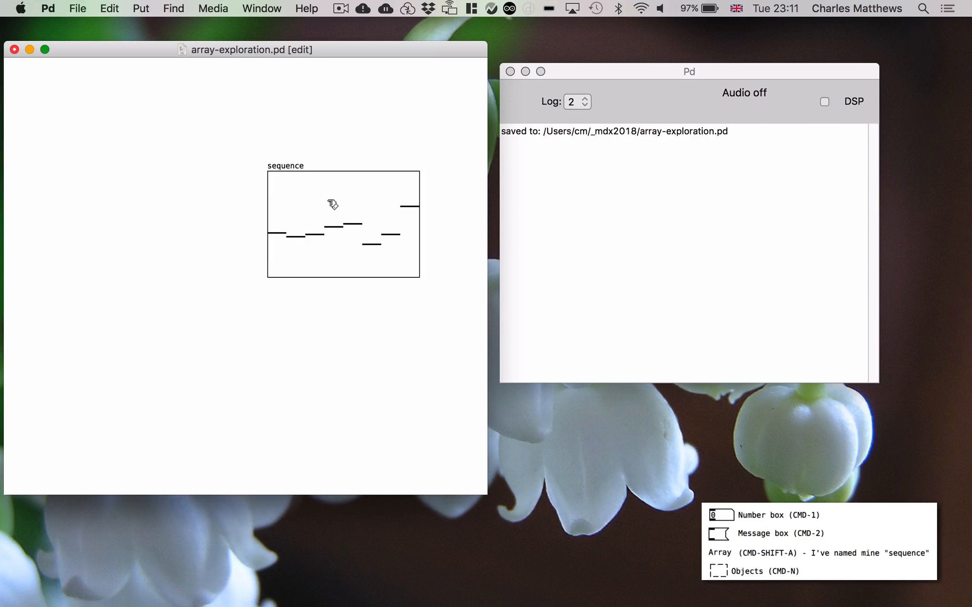
# Open the sequence array's properties and arrange the Array Properties and Canvas Properties dialogs so that the graph is uncovered.
pyautogui.rightClick(330, 204)
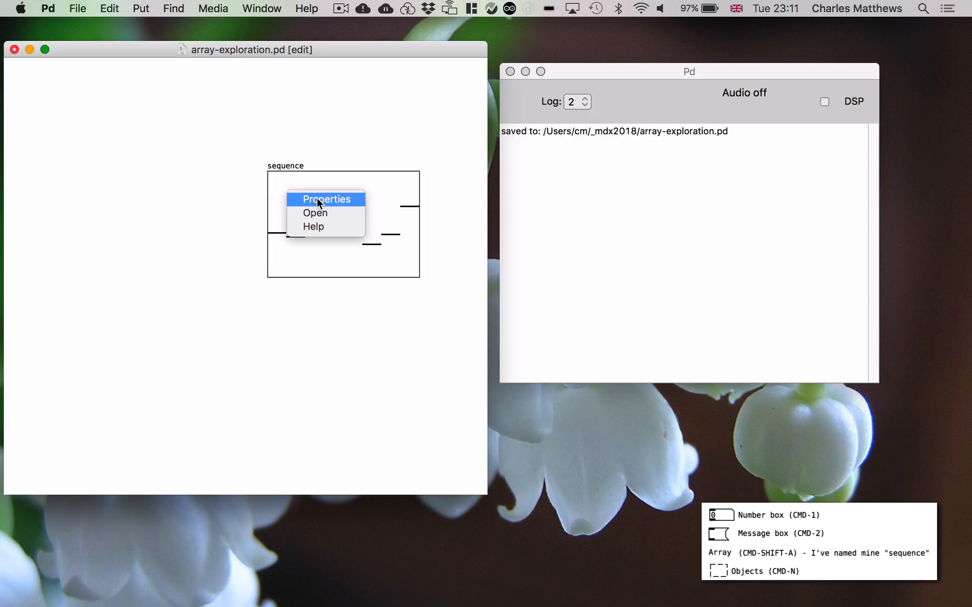
pyautogui.click(317, 200)
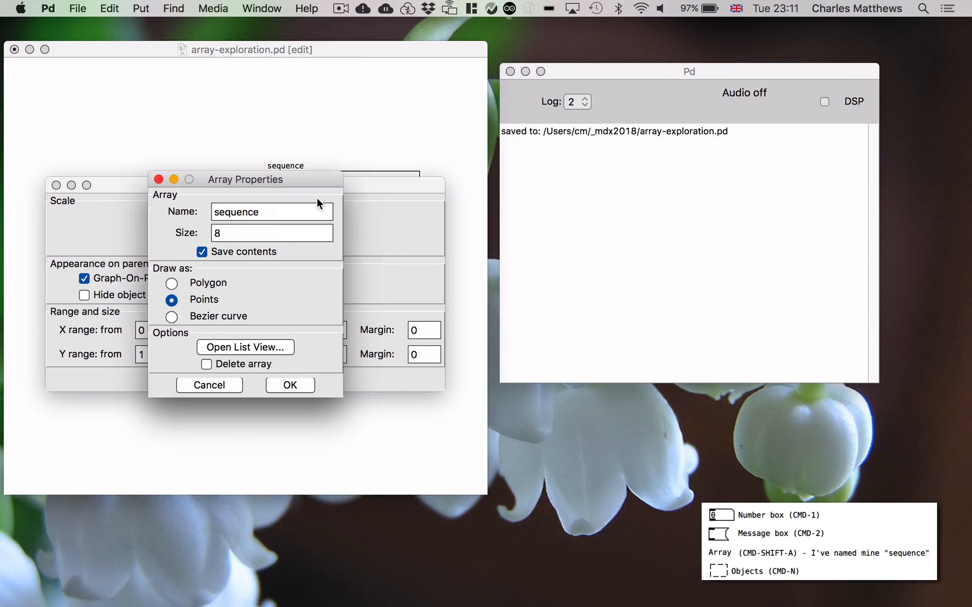
pyautogui.moveTo(254, 177); pyautogui.dragTo(587, 191)
pyautogui.moveTo(330, 178); pyautogui.dragTo(357, 188)
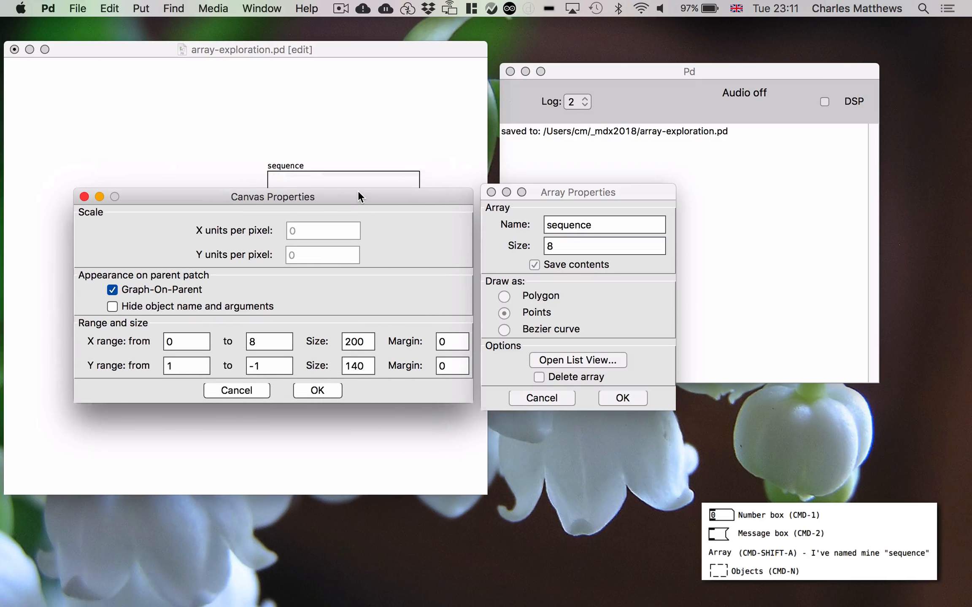
pyautogui.click(561, 188)
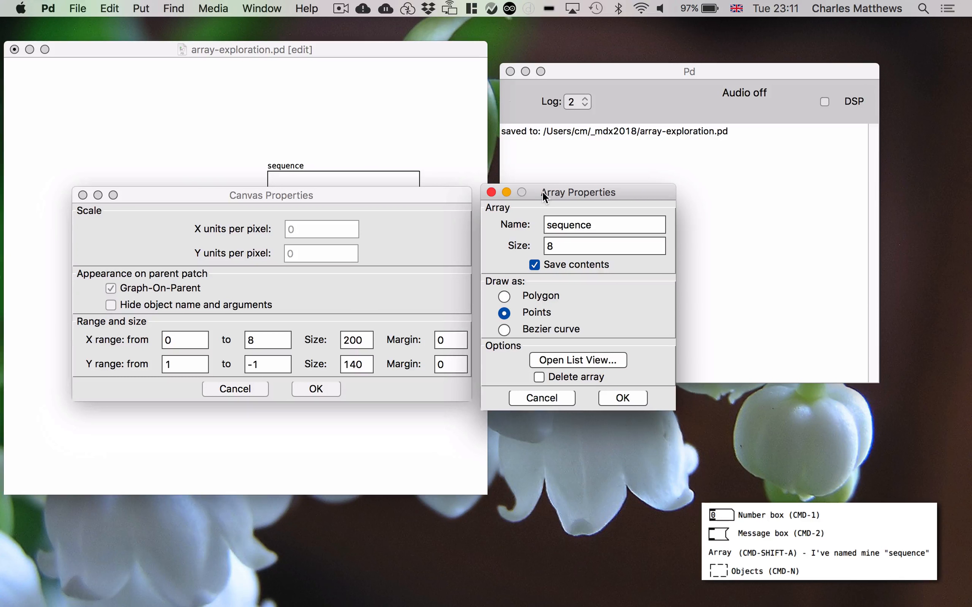
pyautogui.click(422, 194)
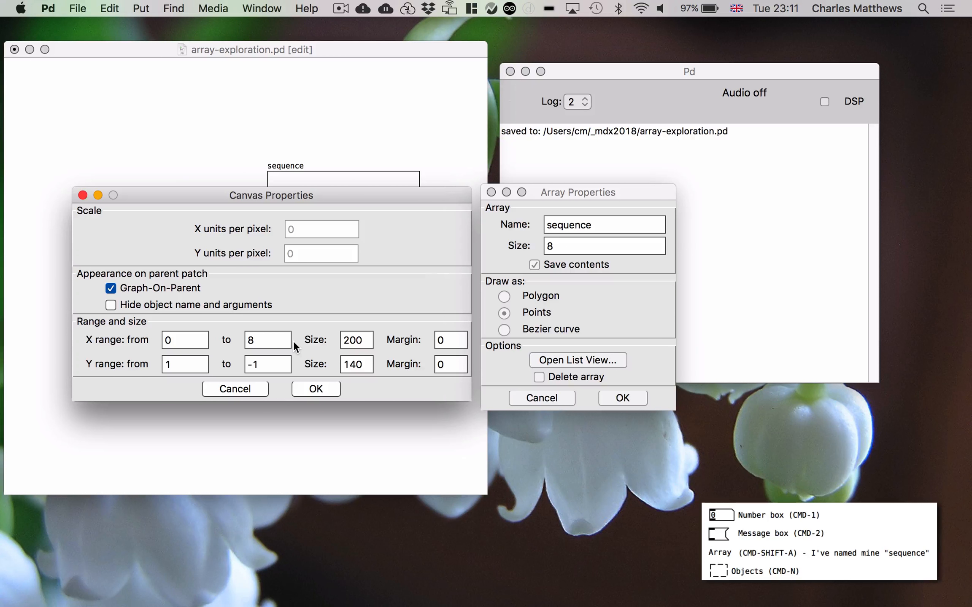
pyautogui.click(280, 340)
pyautogui.moveTo(278, 188); pyautogui.dragTo(279, 299)
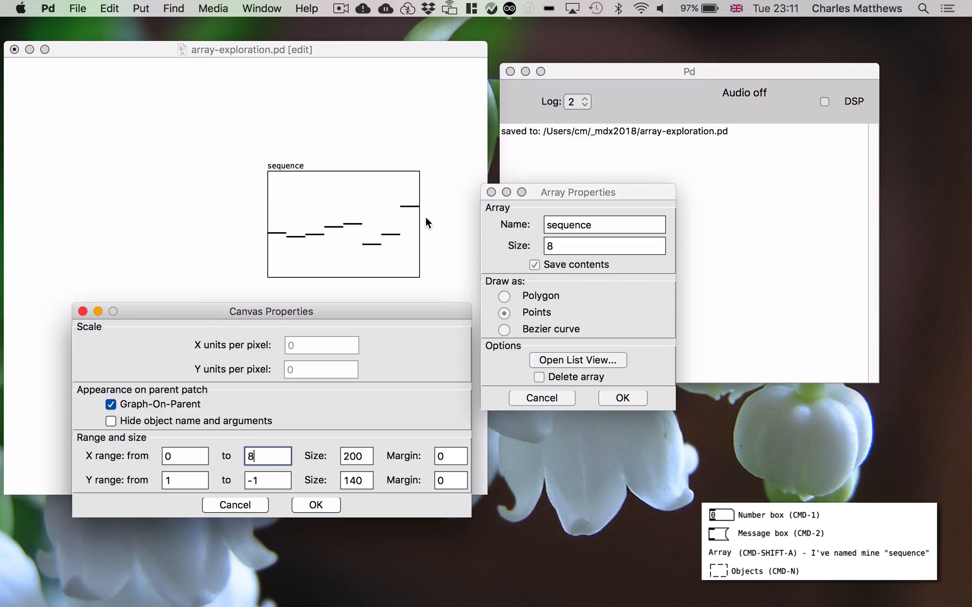
# Examine both Y range limits in the Canvas Properties and open the starting limit for editing.
pyautogui.click(185, 483)
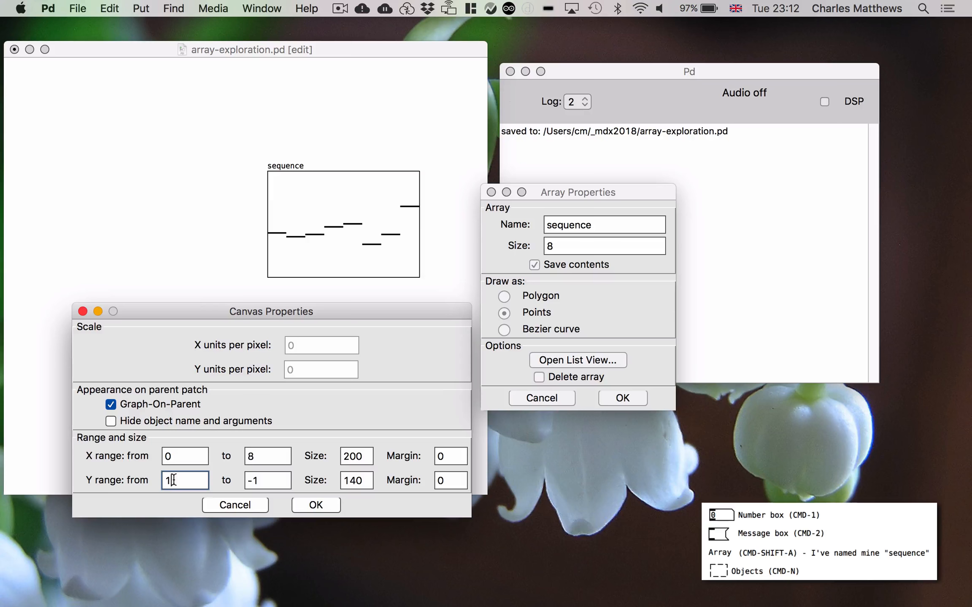
pyautogui.moveTo(171, 476); pyautogui.dragTo(162, 480)
pyautogui.click(257, 479)
pyautogui.moveTo(257, 480); pyautogui.dragTo(246, 482)
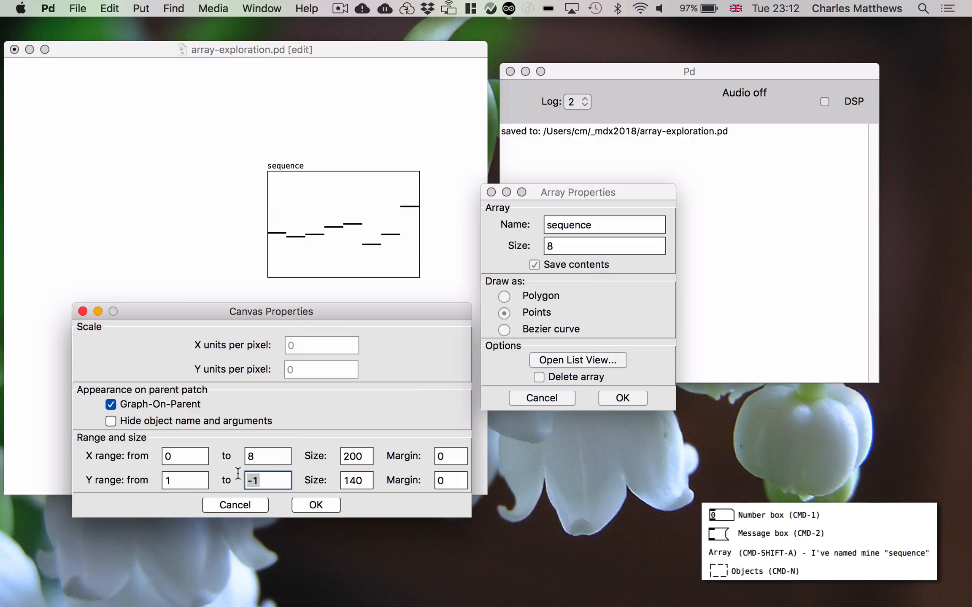
pyautogui.click(193, 480)
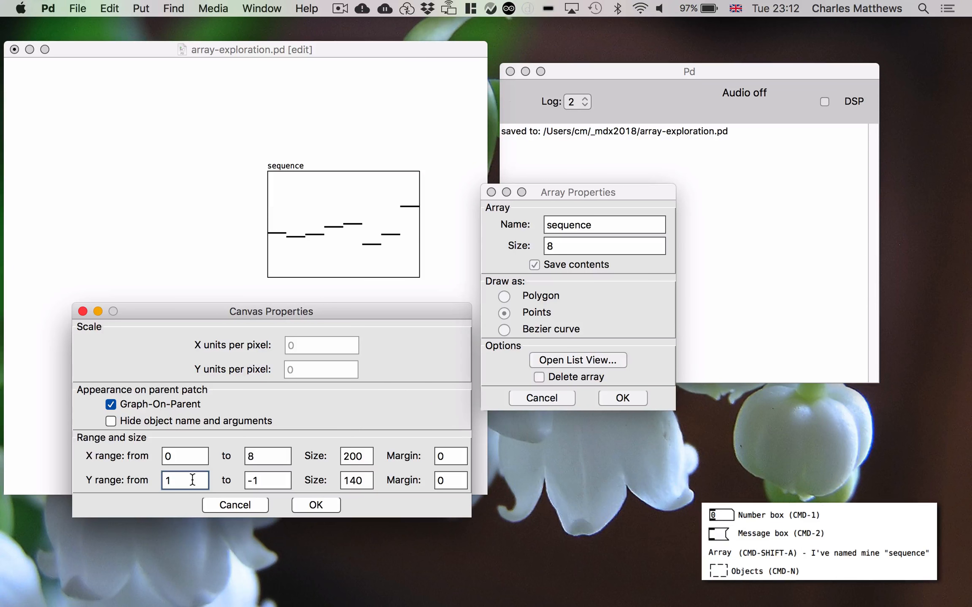